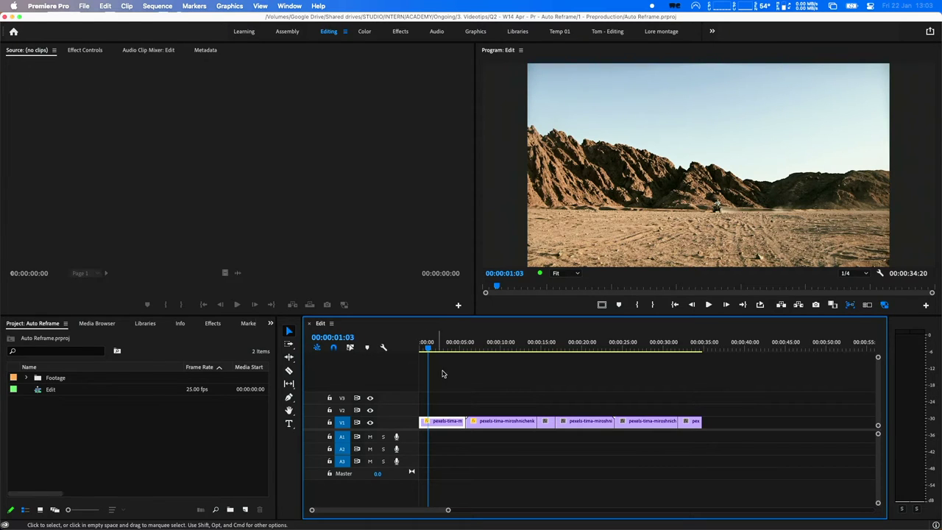
# - Scrub through the desert ATV clips in the Edit sequence, then bring up the Sequence menu
pyautogui.moveTo(427, 348)
pyautogui.mouseDown()
pyautogui.moveTo(696, 343)
pyautogui.moveTo(511, 345)
pyautogui.moveTo(496, 350)
pyautogui.moveTo(496, 363)
pyautogui.mouseUp()
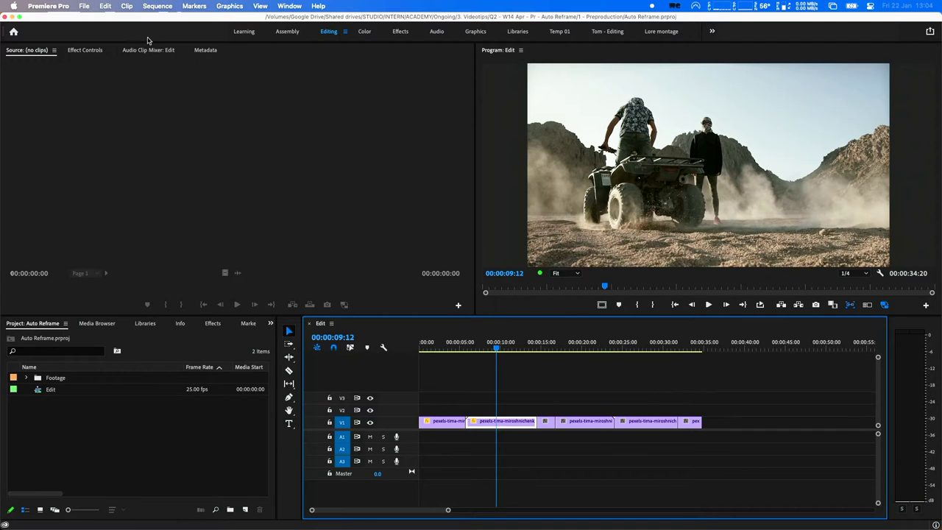
pyautogui.click(154, 6)
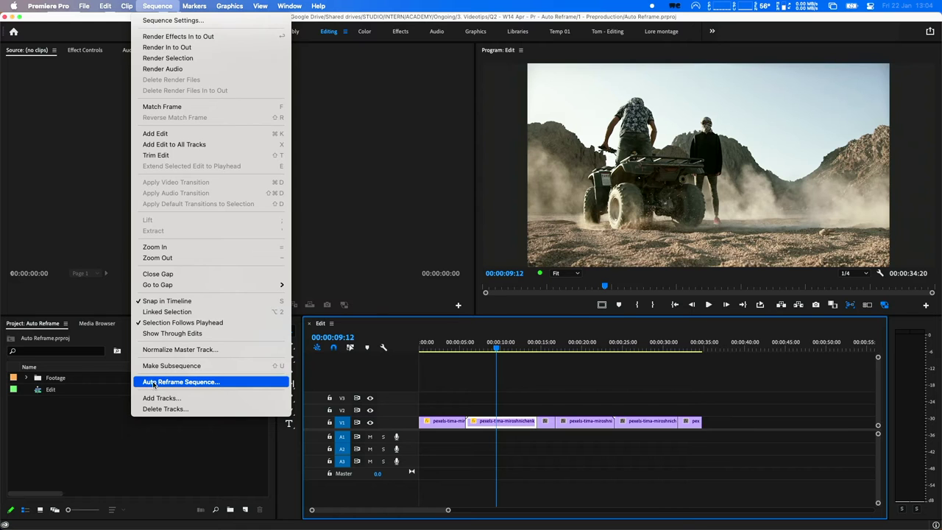
# - Start Auto Reframe Sequence with Square 1:1 as the target aspect ratio
pyautogui.click(207, 384)
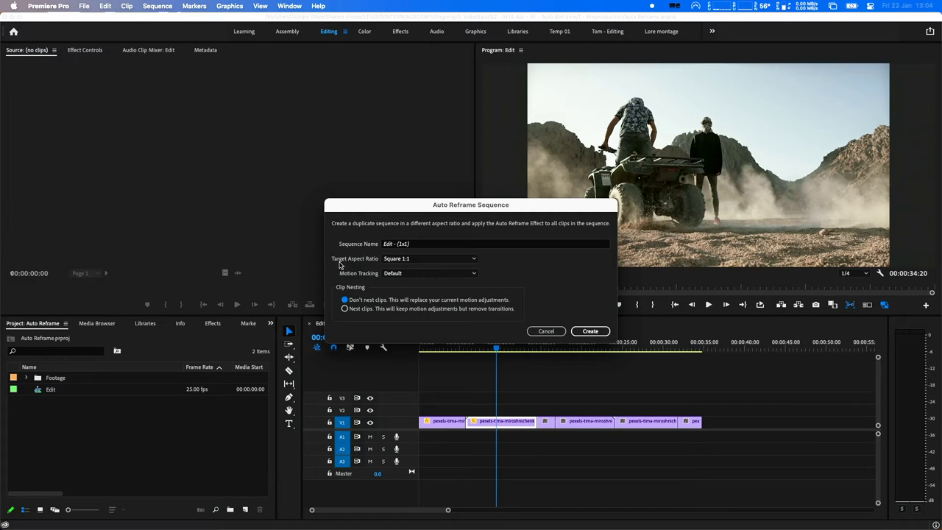
pyautogui.click(434, 261)
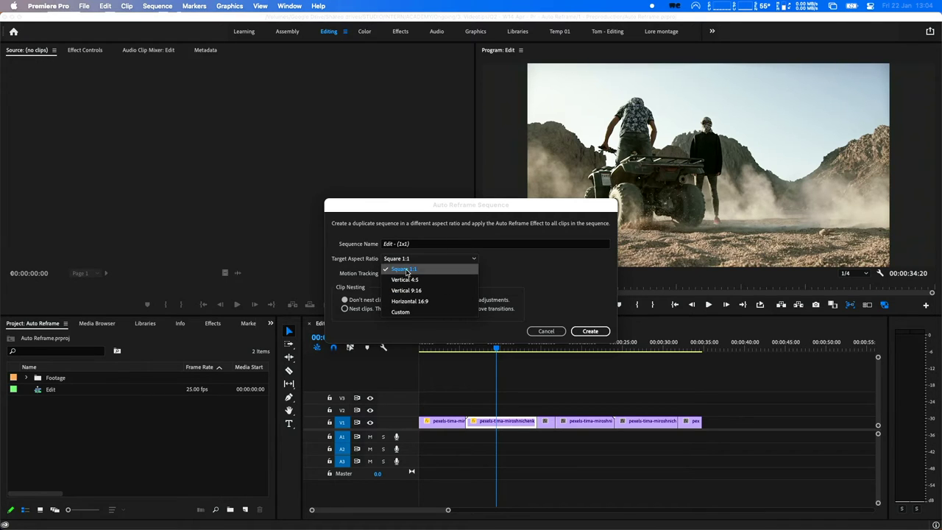
pyautogui.click(416, 270)
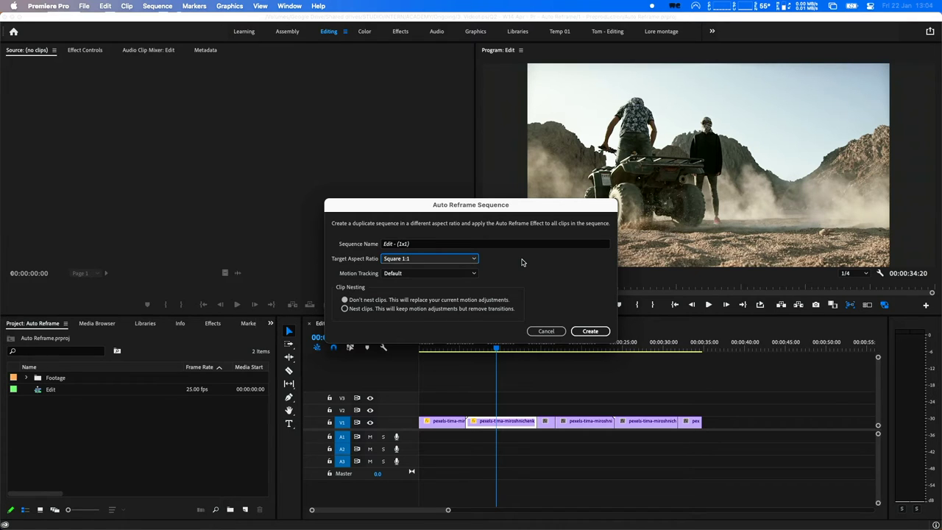
pyautogui.press('Tab')
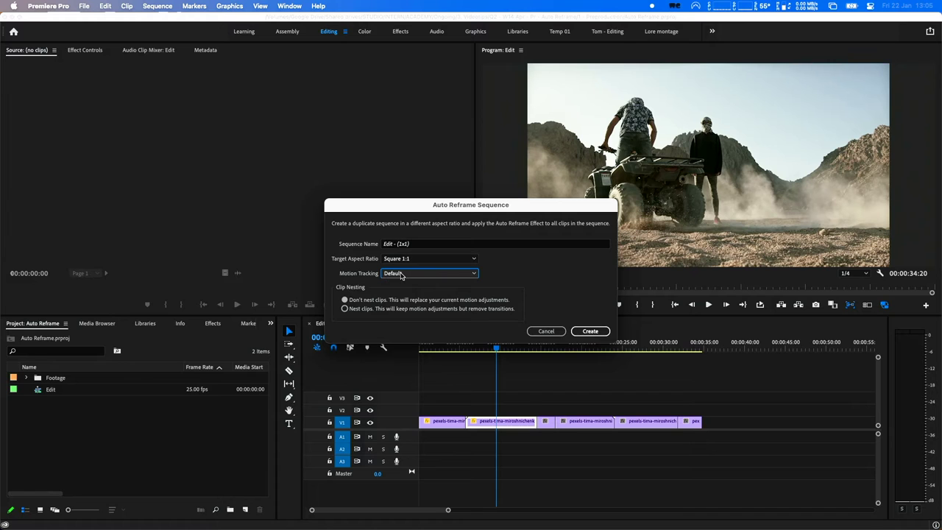
# - Keep Default motion tracking and create the square Edit - (1x1) duplicate sequence
pyautogui.click(396, 274)
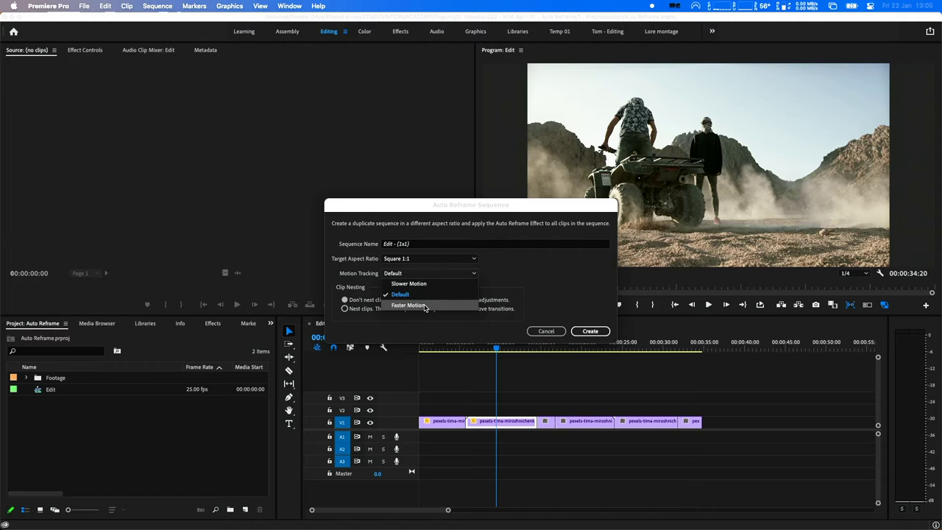
pyautogui.click(410, 294)
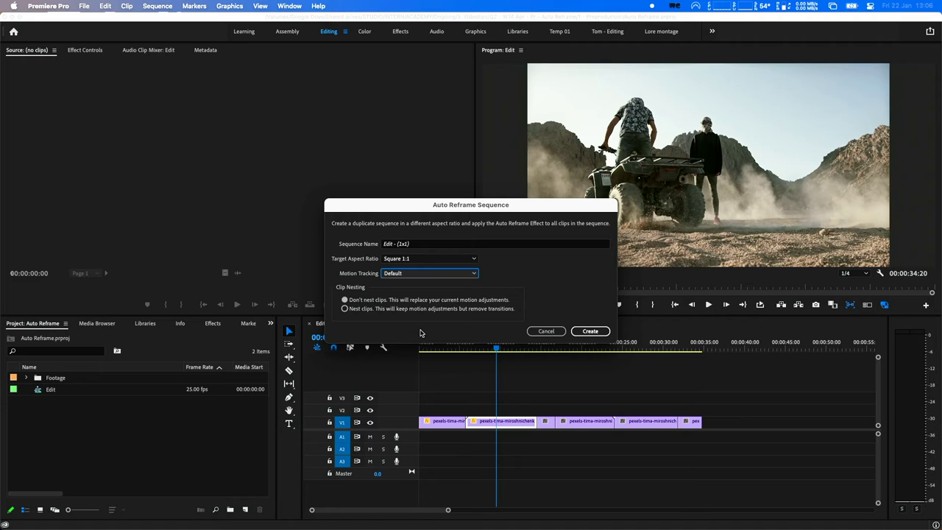
pyautogui.click(590, 331)
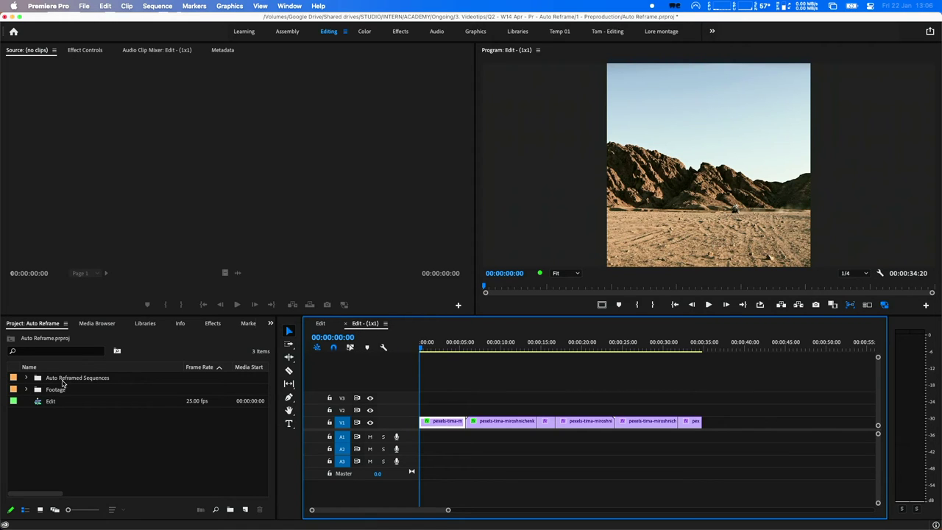
# - Expand the Auto Reframed Sequences bin and scrub through the square Edit - (1x1) footage
pyautogui.click(26, 377)
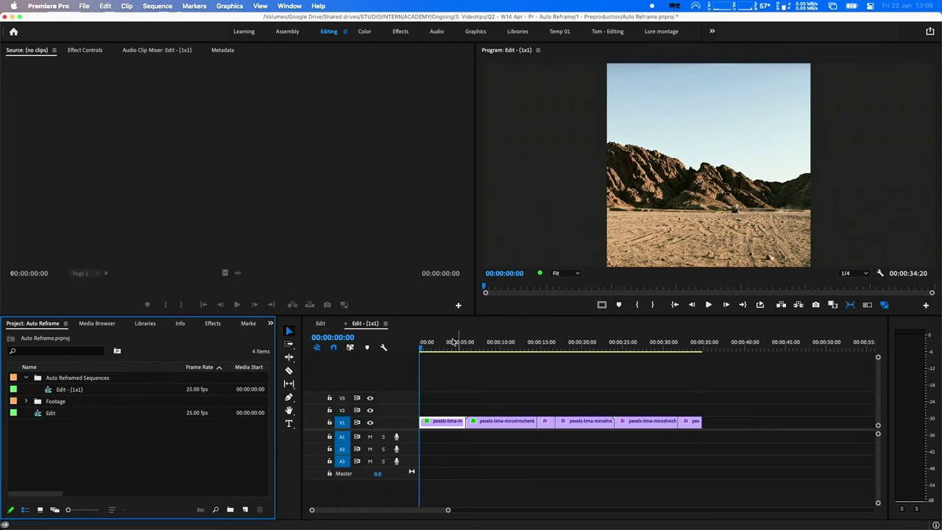
pyautogui.moveTo(430, 346); pyautogui.dragTo(516, 343)
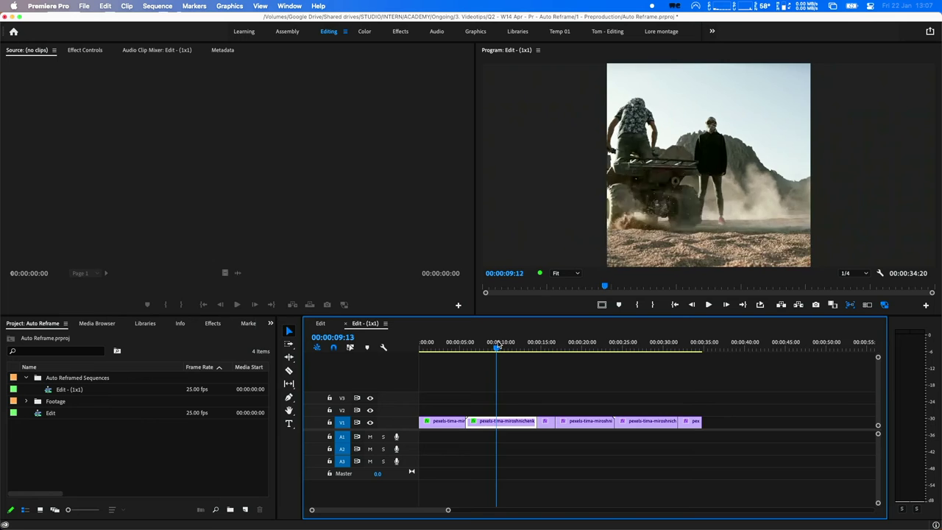
pyautogui.moveTo(518, 344)
pyautogui.mouseDown()
pyautogui.moveTo(692, 346)
pyautogui.moveTo(475, 345)
pyautogui.moveTo(458, 360)
pyautogui.mouseUp()
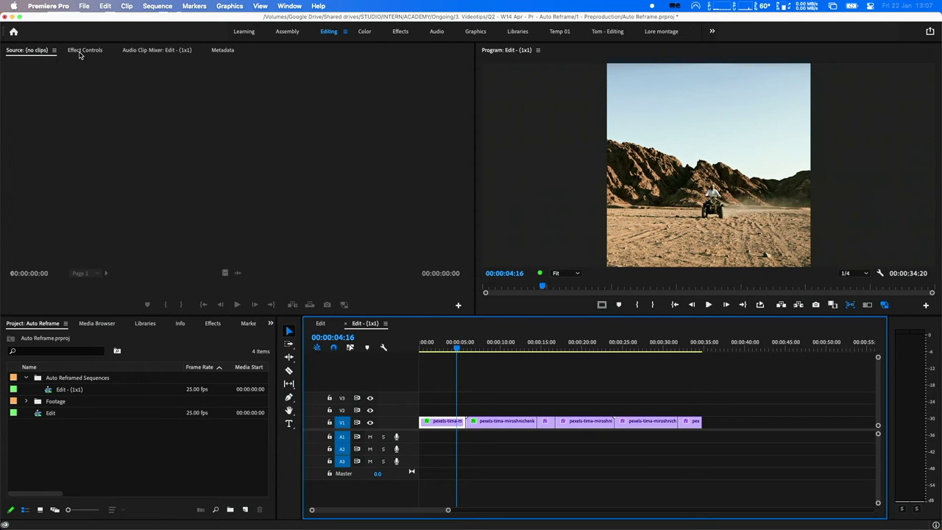
# - Show the first clip's Auto Reframe effect in Effect Controls and return to the sequence start
pyautogui.click(83, 50)
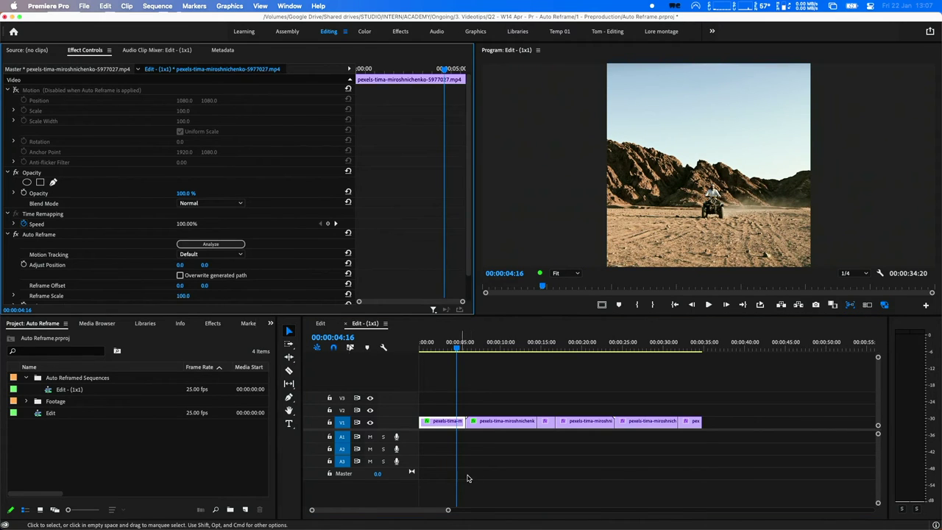
pyautogui.click(40, 235)
pyautogui.scroll(-2, 40, 235)
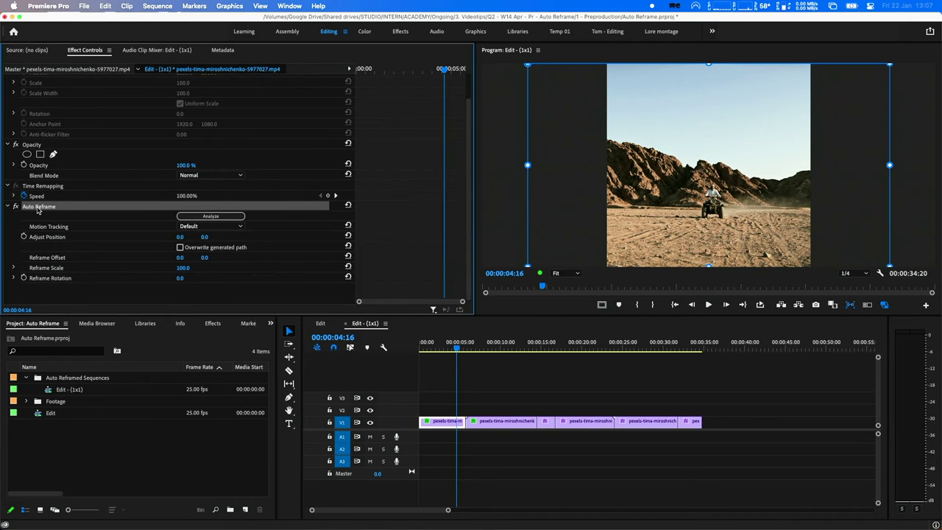
pyautogui.moveTo(458, 349)
pyautogui.mouseDown()
pyautogui.moveTo(419, 351)
pyautogui.moveTo(470, 353)
pyautogui.mouseUp()
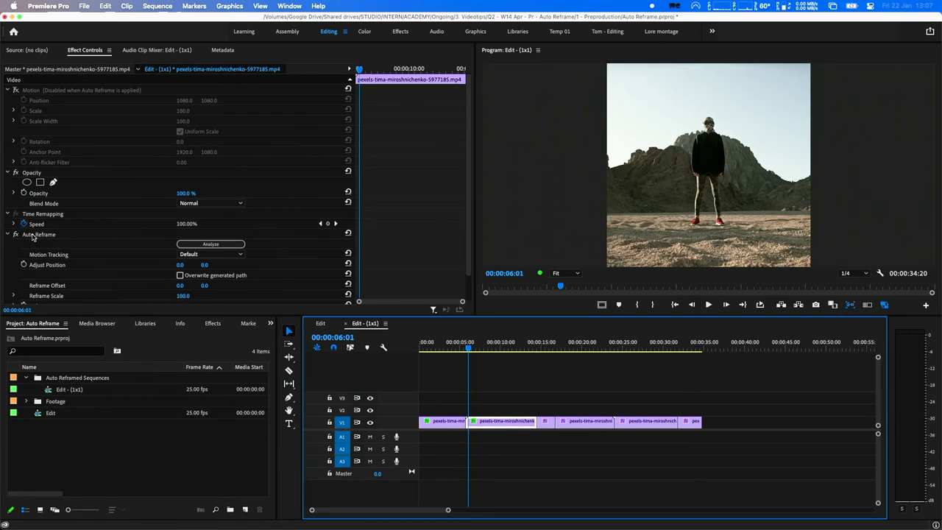
# - Review the Auto Reframe boxes on the second and third clips
pyautogui.click(33, 235)
pyautogui.moveTo(468, 343); pyautogui.dragTo(521, 346)
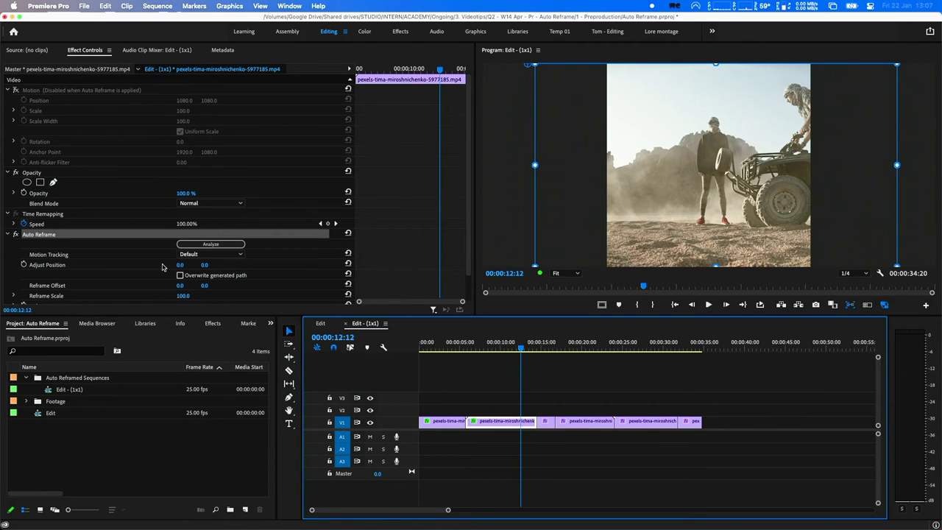
pyautogui.scroll(-2, 73, 296)
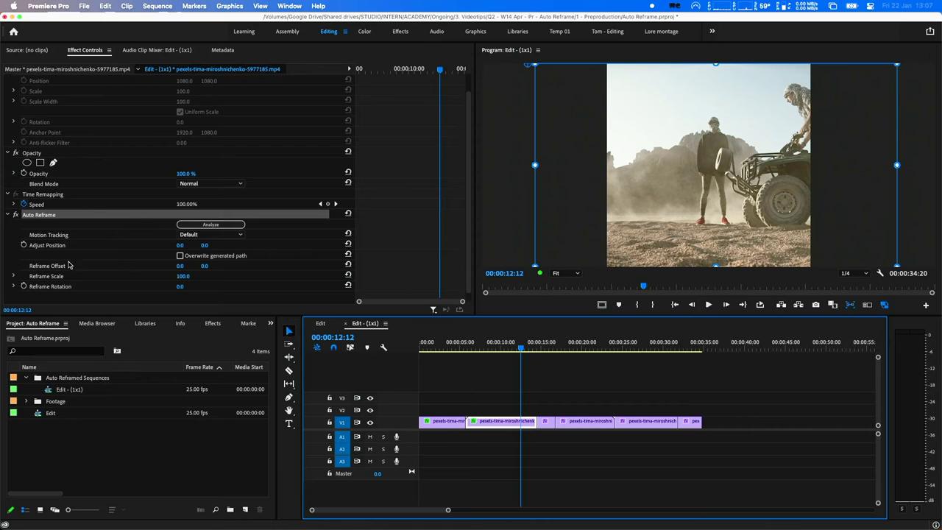
pyautogui.moveTo(522, 348)
pyautogui.mouseDown()
pyautogui.moveTo(555, 348)
pyautogui.moveTo(546, 348)
pyautogui.mouseUp()
pyautogui.click(49, 236)
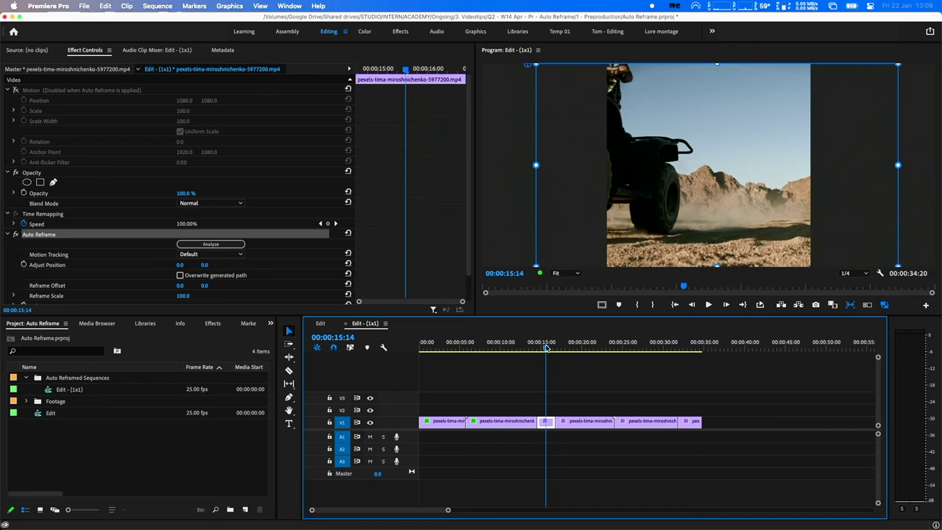
# - Switch the third clip's Auto Reframe motion tracking to Slower Motion and review it
pyautogui.click(191, 255)
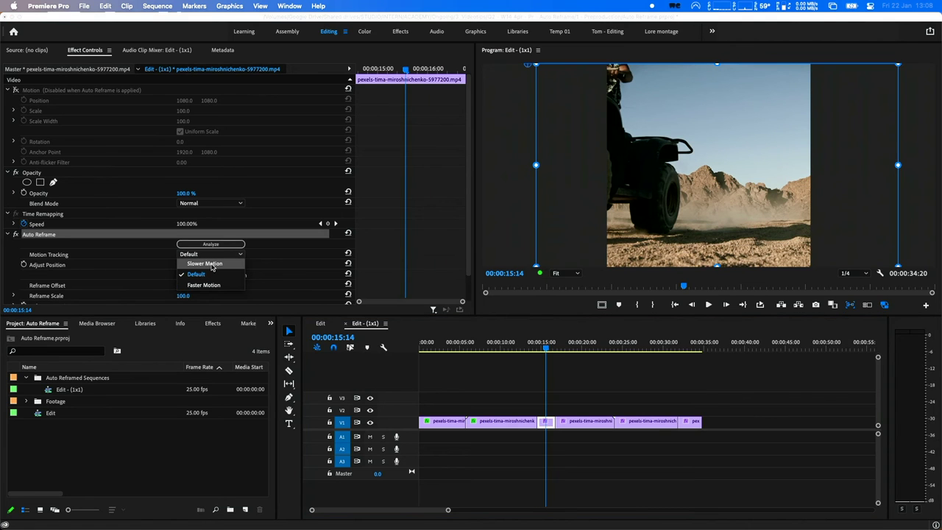
pyautogui.click(213, 264)
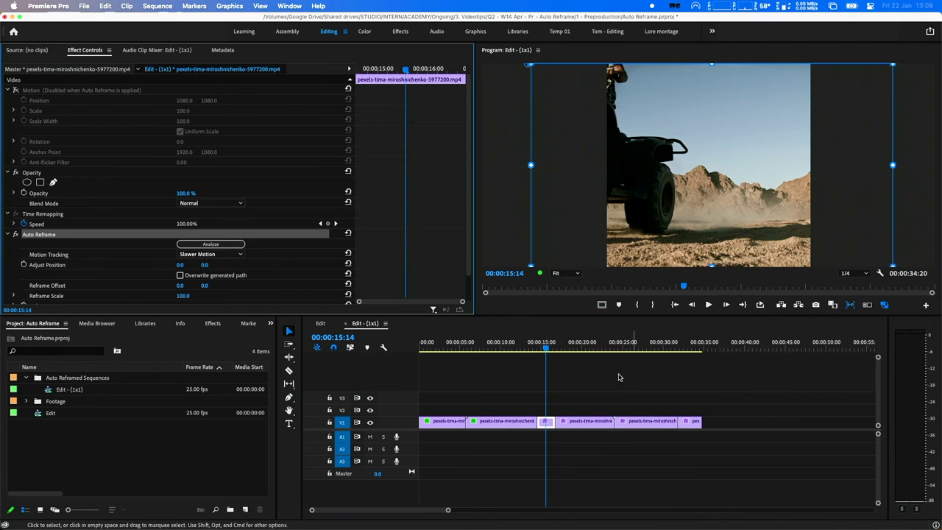
pyautogui.moveTo(550, 350); pyautogui.dragTo(543, 350)
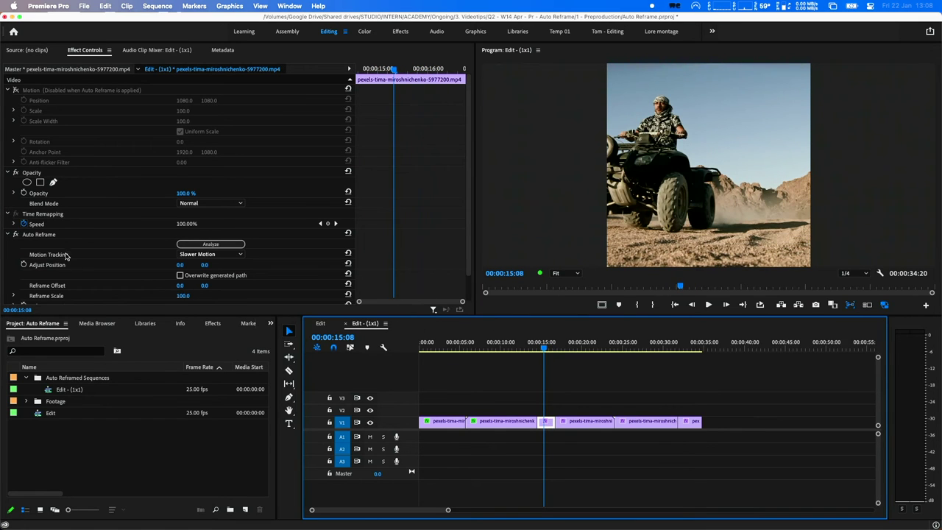
pyautogui.click(45, 234)
pyautogui.moveTo(543, 349)
pyautogui.mouseDown()
pyautogui.moveTo(553, 350)
pyautogui.moveTo(539, 351)
pyautogui.mouseUp()
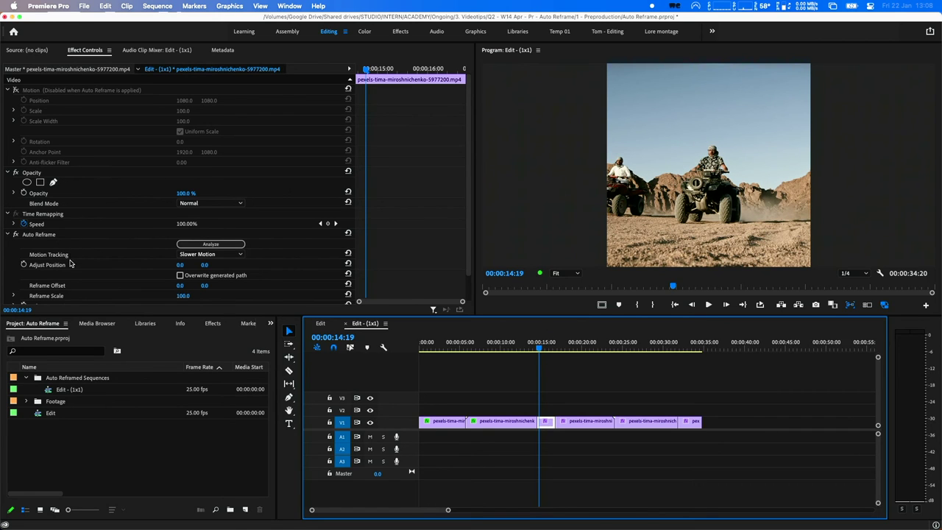
# - Set the third clip's horizontal Reframe Offset to 740, shifting it toward the riders
pyautogui.click(179, 285)
pyautogui.write('26')
pyautogui.press('Return')
pyautogui.moveTo(183, 285); pyautogui.dragTo(336, 286)
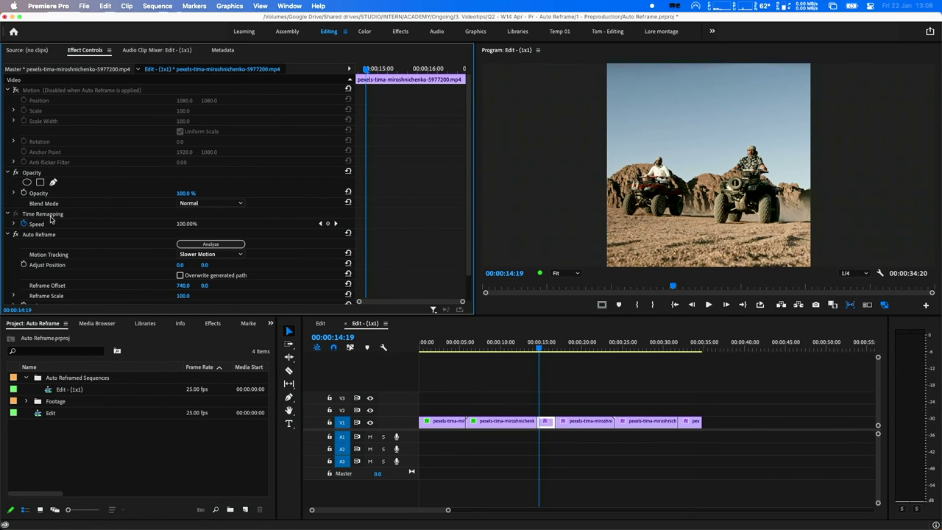
pyautogui.click(51, 235)
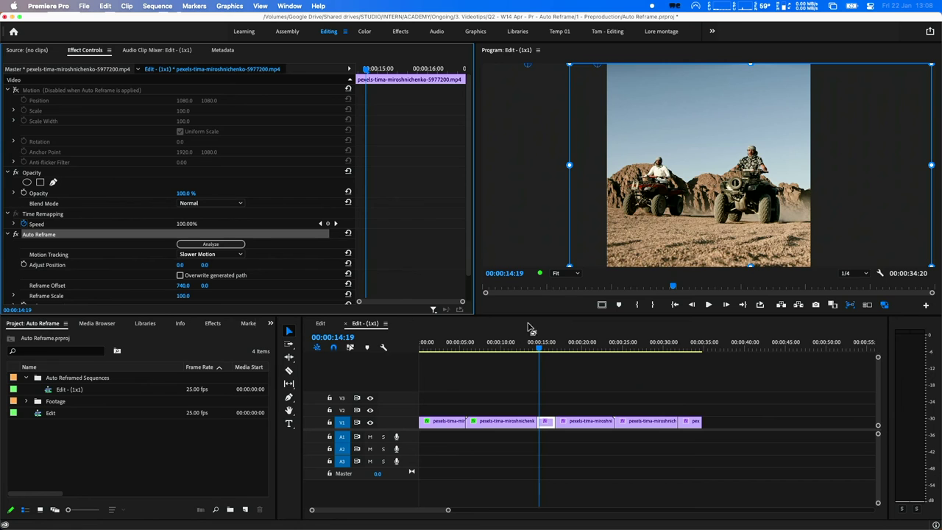
pyautogui.moveTo(540, 349); pyautogui.dragTo(568, 351)
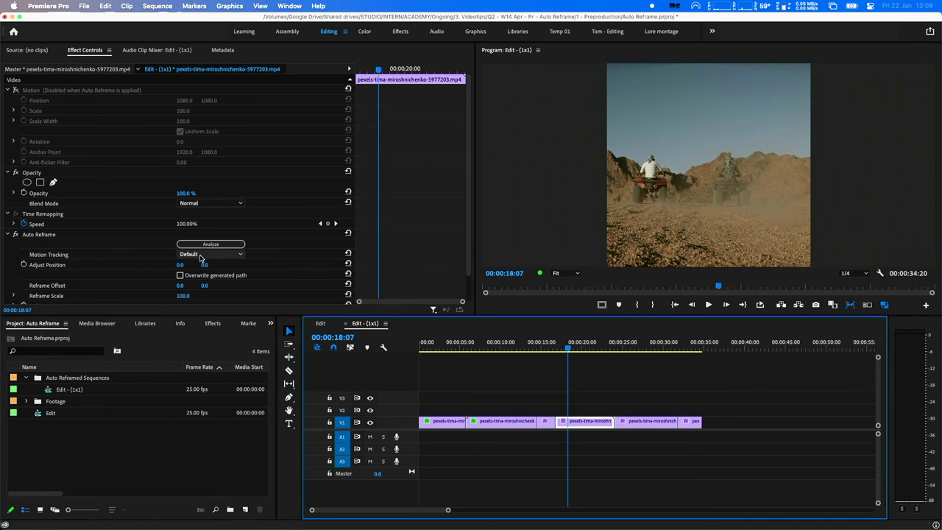
# - Set the fourth clip's Auto Reframe motion tracking to Slower Motion and preview it
pyautogui.click(202, 254)
pyautogui.click(208, 264)
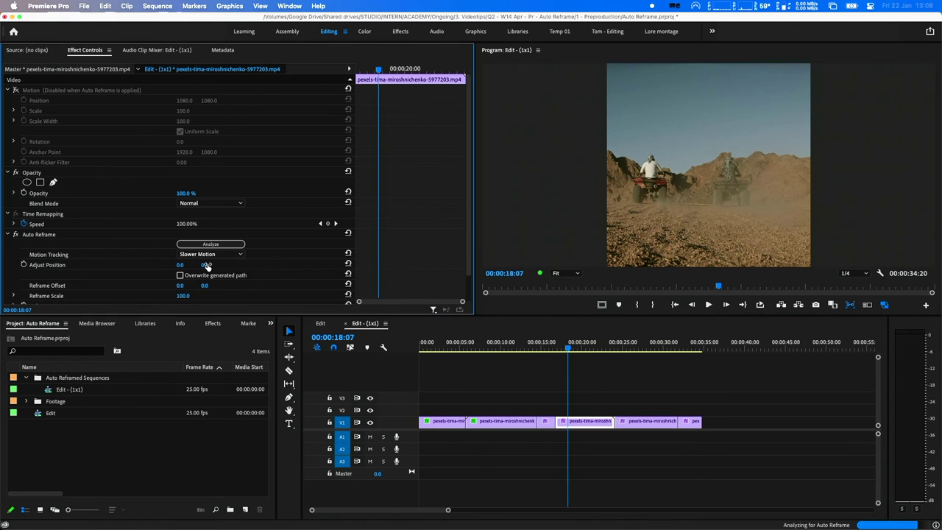
pyautogui.click(568, 354)
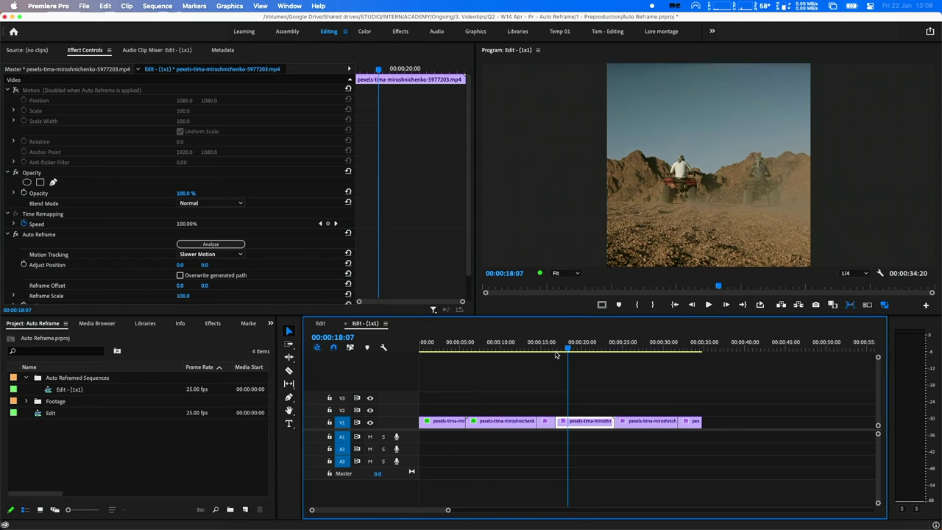
pyautogui.moveTo(556, 354); pyautogui.dragTo(630, 348)
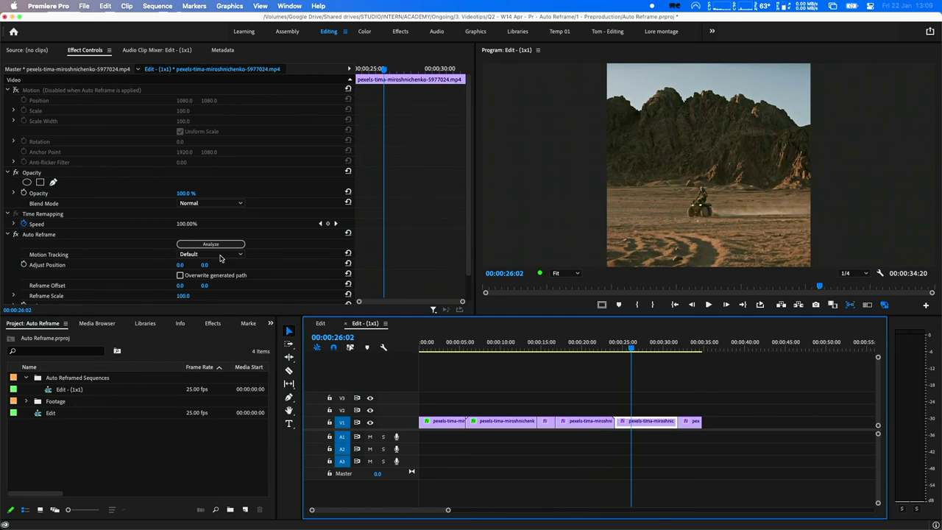
# - Review the Auto Reframe boxes on the fifth and final clips
pyautogui.click(45, 234)
pyautogui.moveTo(633, 348); pyautogui.dragTo(662, 350)
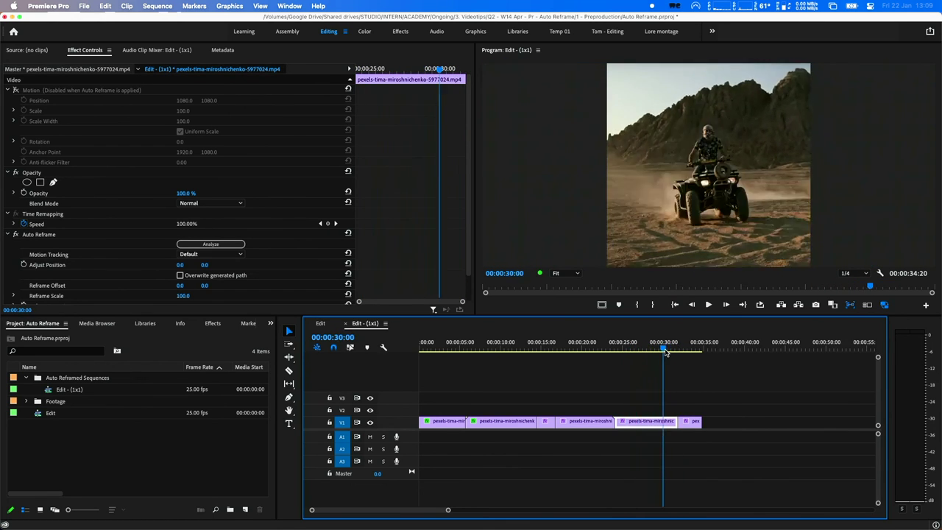
pyautogui.moveTo(661, 350); pyautogui.dragTo(679, 349)
pyautogui.click(36, 234)
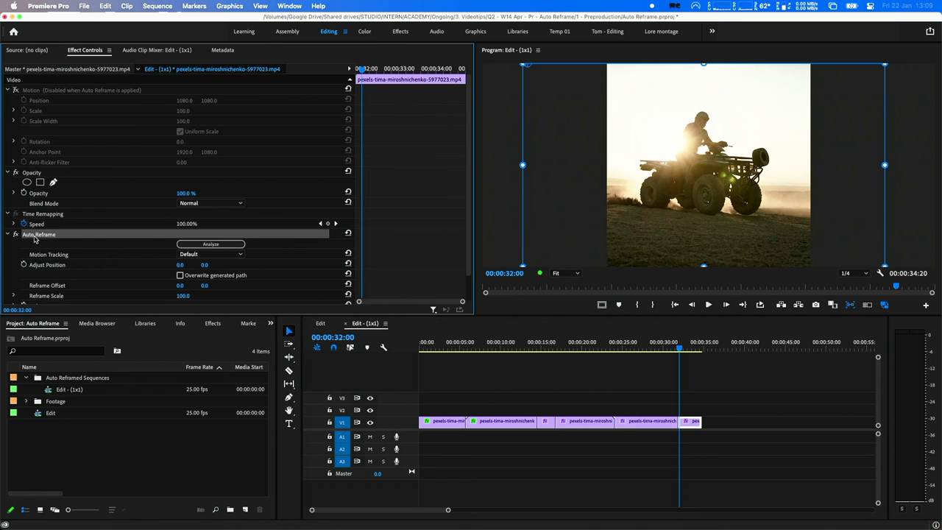
pyautogui.moveTo(682, 347)
pyautogui.mouseDown()
pyautogui.moveTo(703, 351)
pyautogui.moveTo(690, 351)
pyautogui.mouseUp()
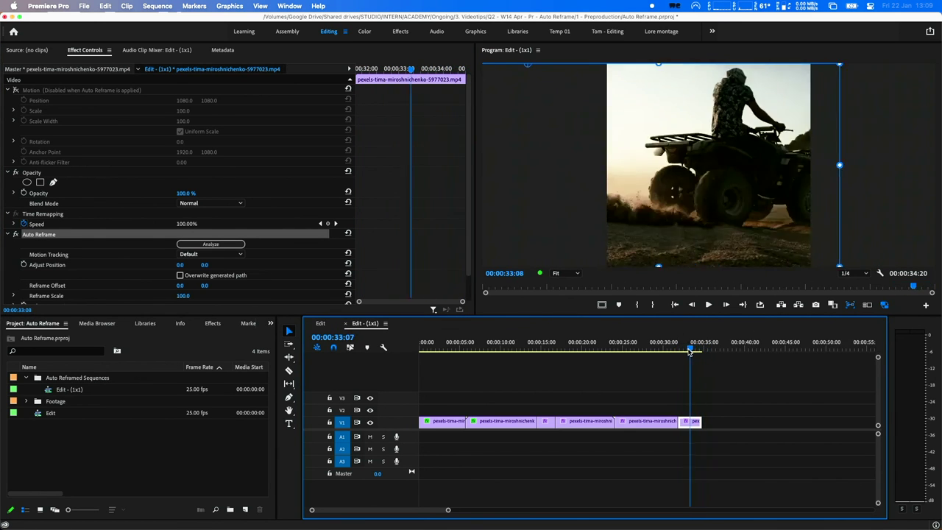